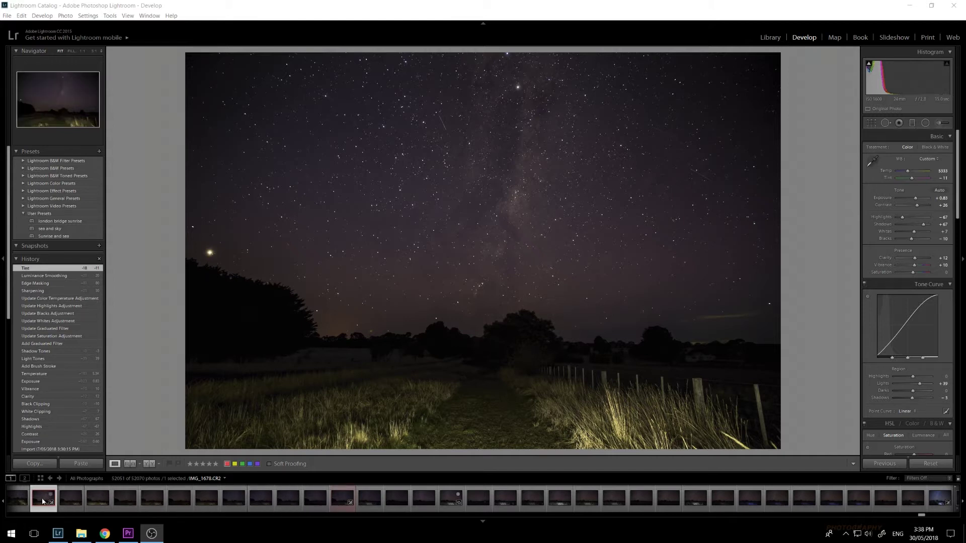
- Give the photo a red colour label and bring Lightroom back into focus
{"action": "left_click", "coordinate": [227, 464]}
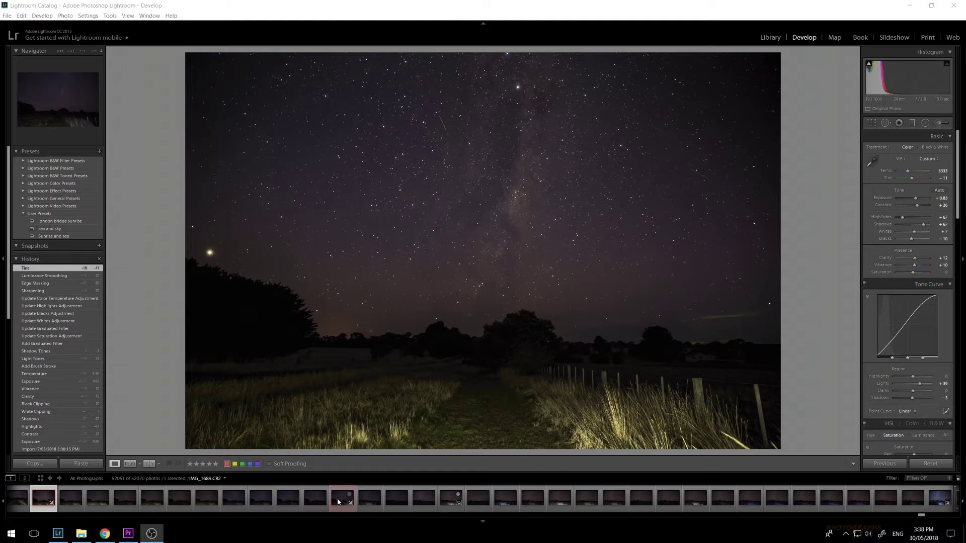
{"action": "left_click", "coordinate": [41, 500]}
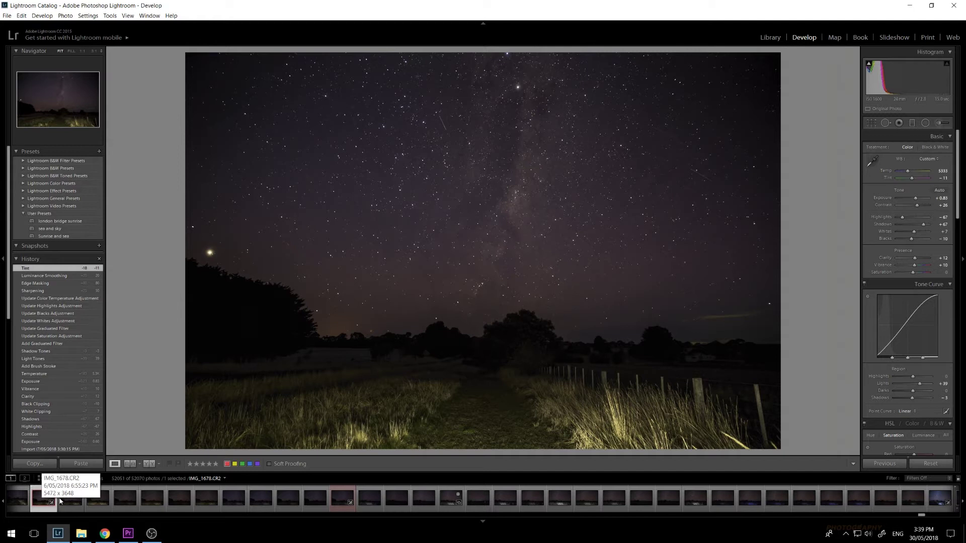
- Select all twelve sequence photos, with the edited photo as the settings source
{"action": "left_click", "coordinate": [343, 498]}
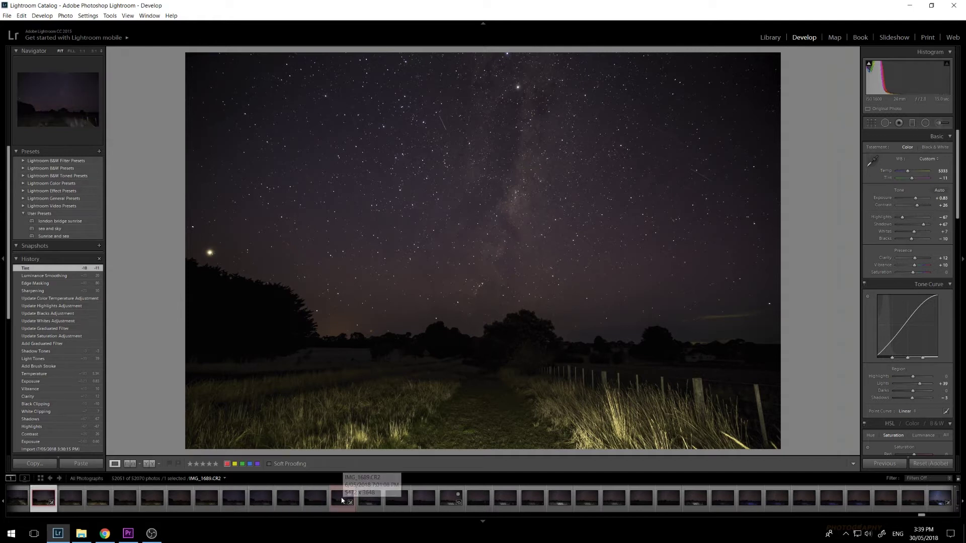
{"action": "left_click", "coordinate": [341, 501], "text": "shift"}
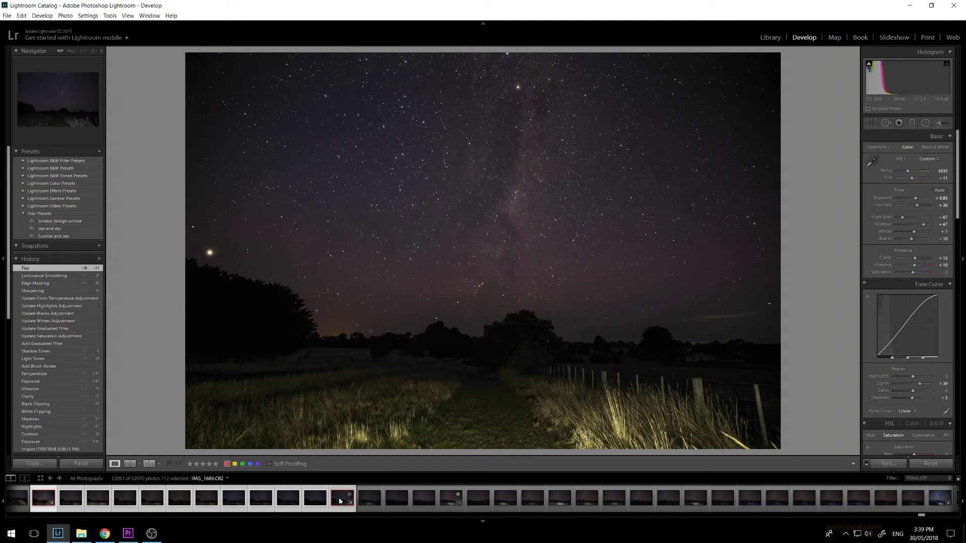
{"action": "left_click", "coordinate": [339, 497]}
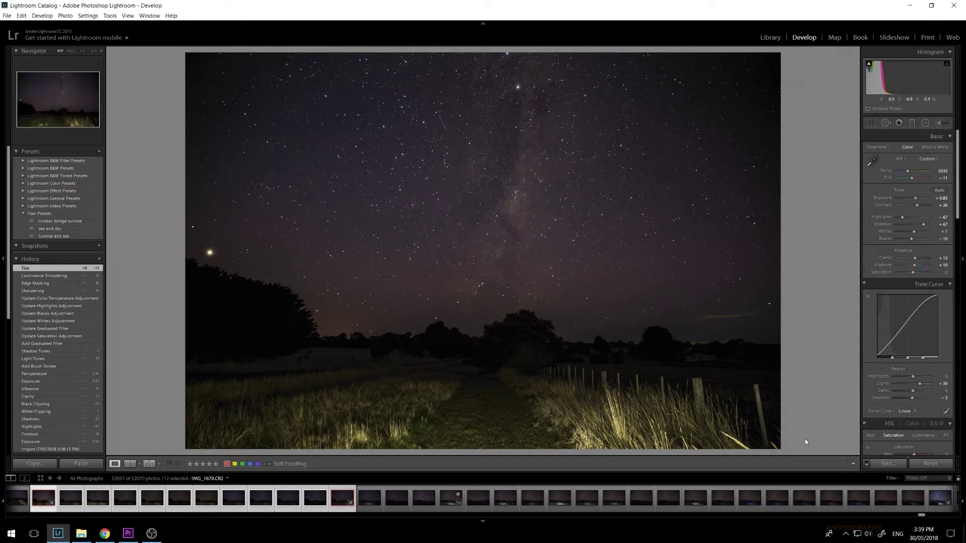
- Synchronize the settings to the selection, including Local Adjustments and Crop
{"action": "left_click", "coordinate": [889, 466]}
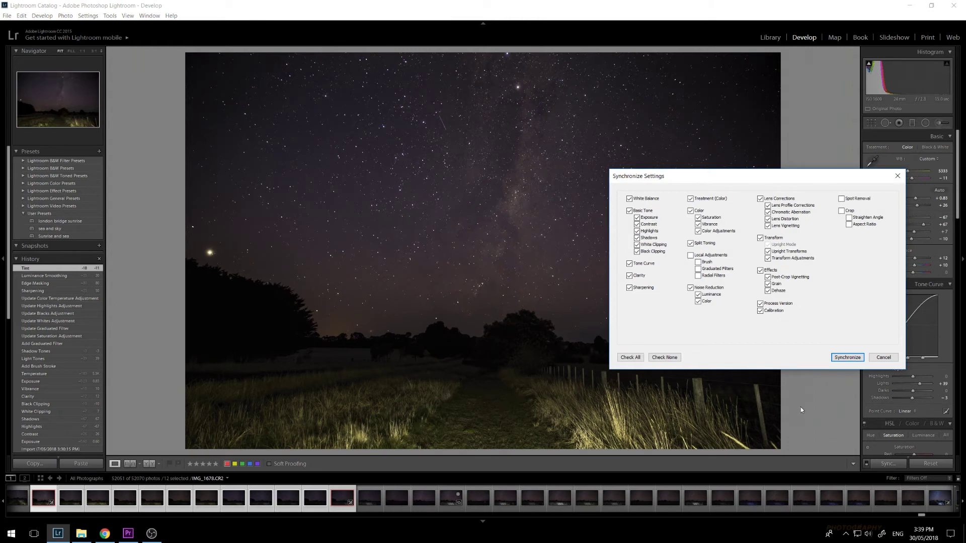
{"action": "left_click", "coordinate": [691, 255]}
{"action": "left_click", "coordinate": [842, 211]}
{"action": "left_click", "coordinate": [846, 357]}
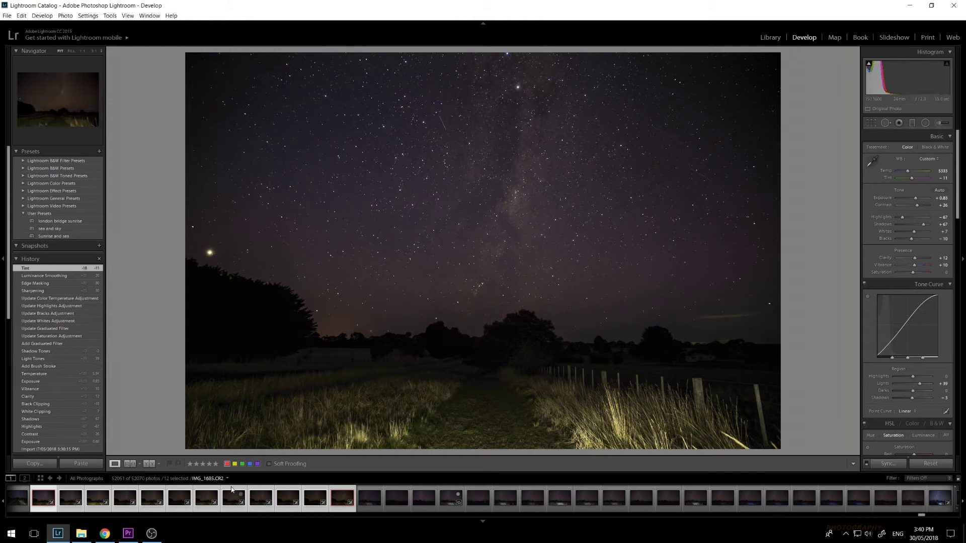
- Send the selected photos to Photoshop with Edit In > Open as Layers in Photoshop
{"action": "right_click", "coordinate": [232, 490]}
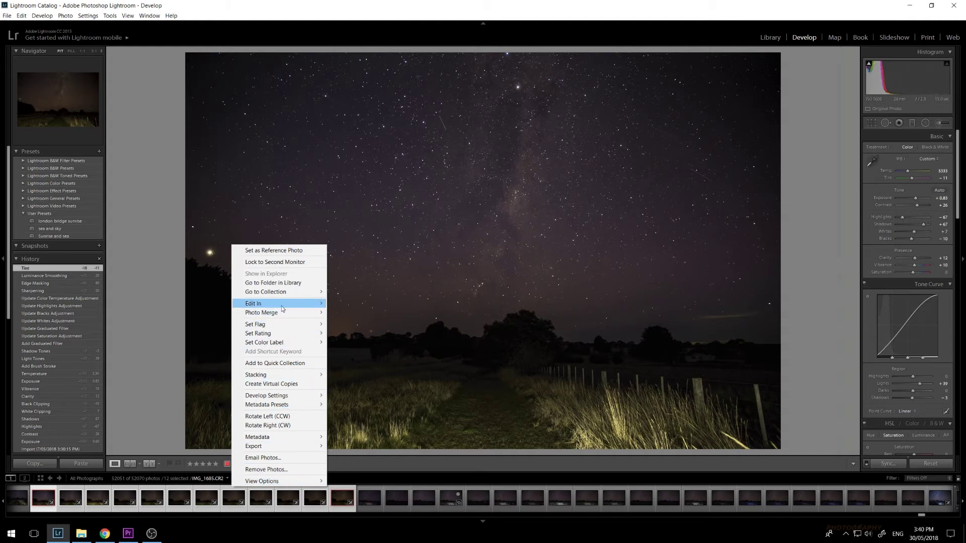
{"action": "mouse_move", "coordinate": [276, 304]}
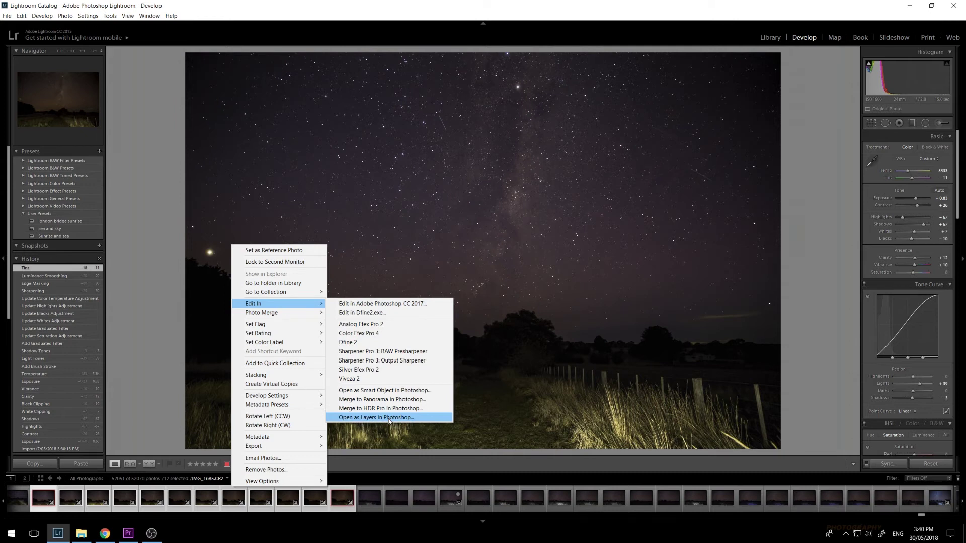
{"action": "left_click", "coordinate": [390, 419]}
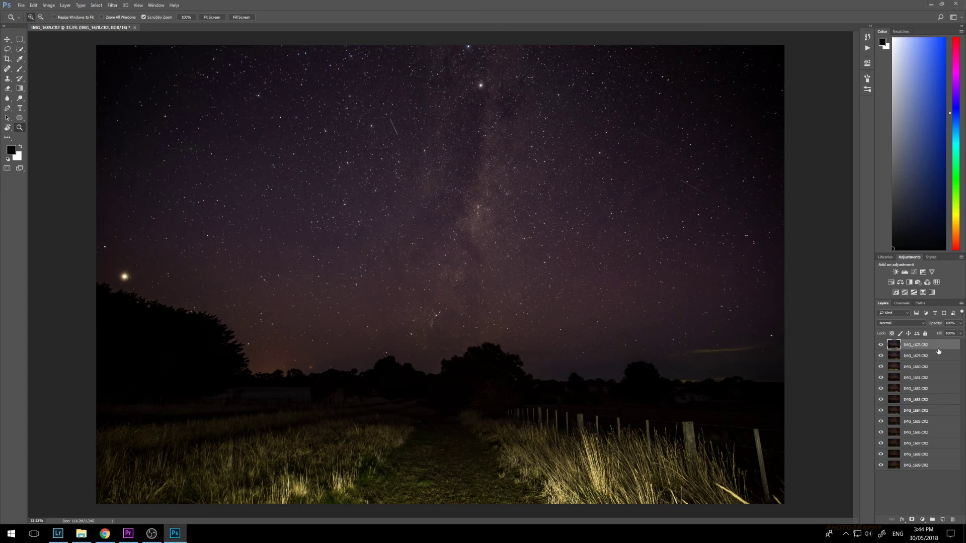
- Select all twelve photo layers and set their blend mode to Lighten
{"action": "left_click", "coordinate": [941, 468], "text": "shift"}
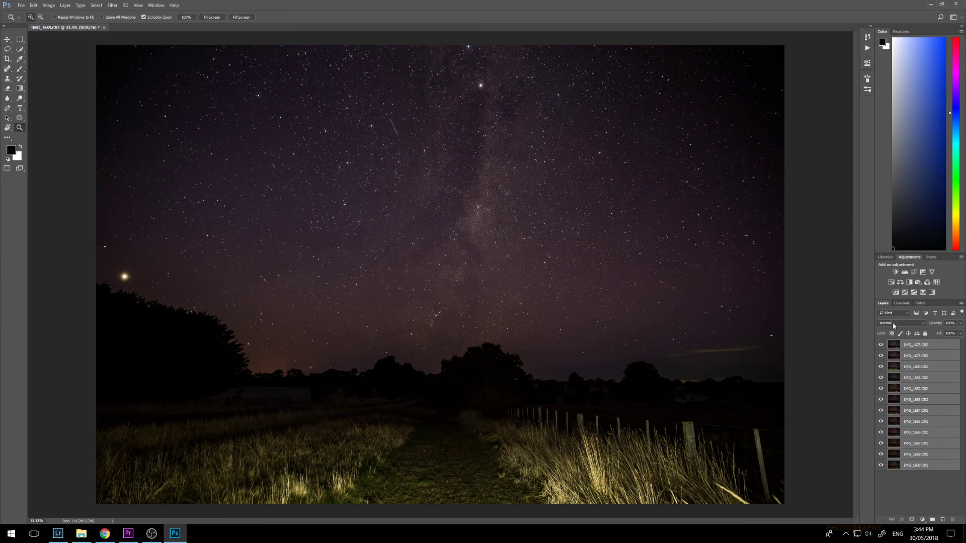
{"action": "left_click", "coordinate": [923, 322]}
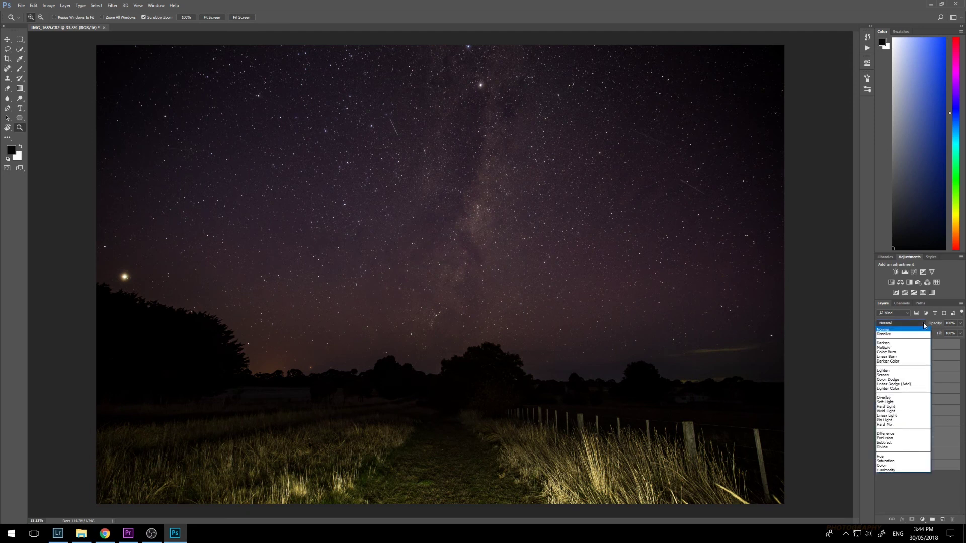
{"action": "left_click", "coordinate": [895, 374]}
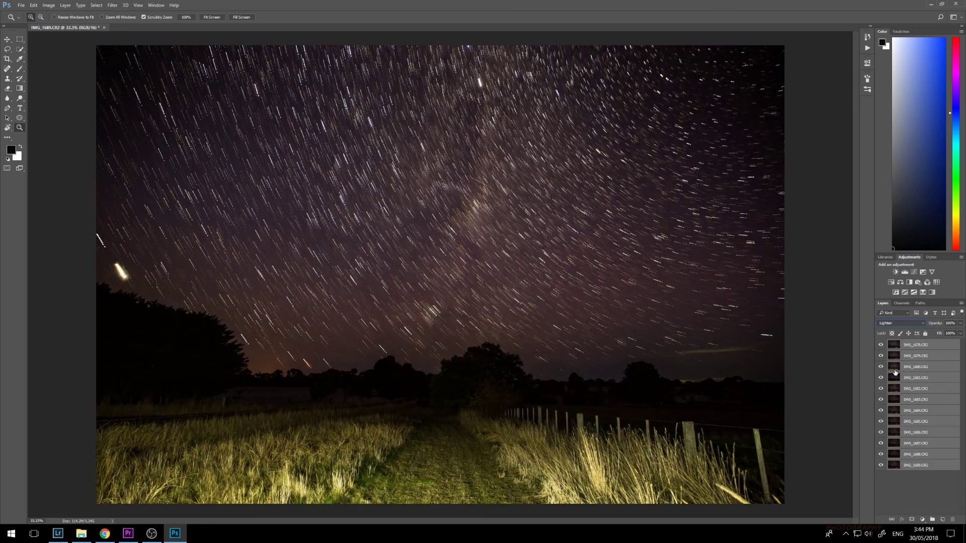